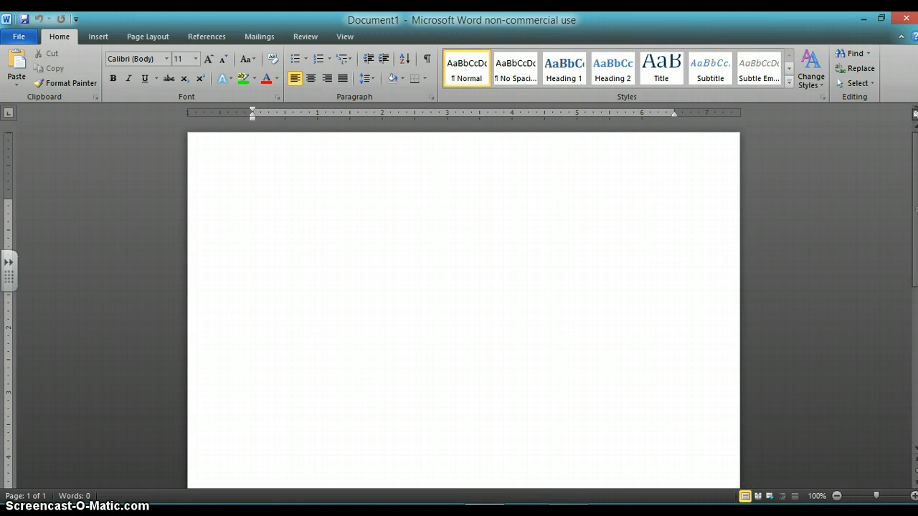
Step: Enter the title "Typing Practice Time" on the first line of the blank document and center it
text(Typing Practice T)
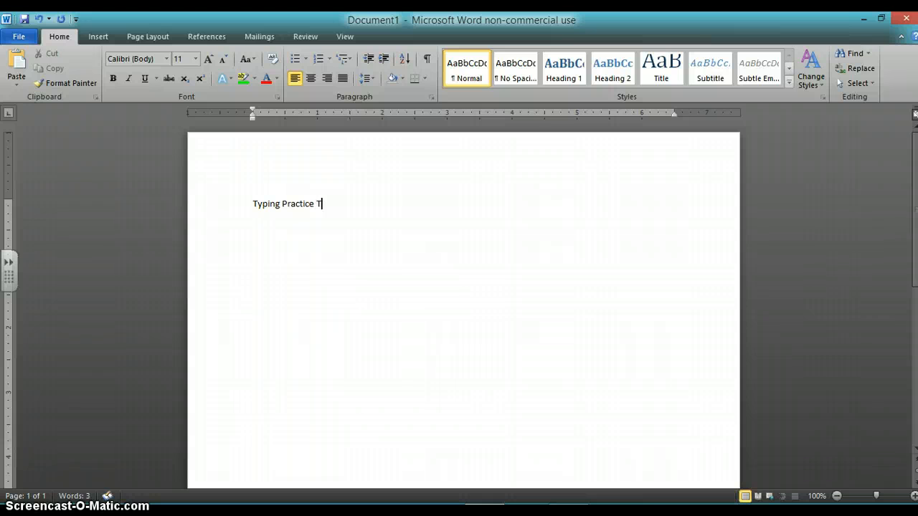
text(ime)
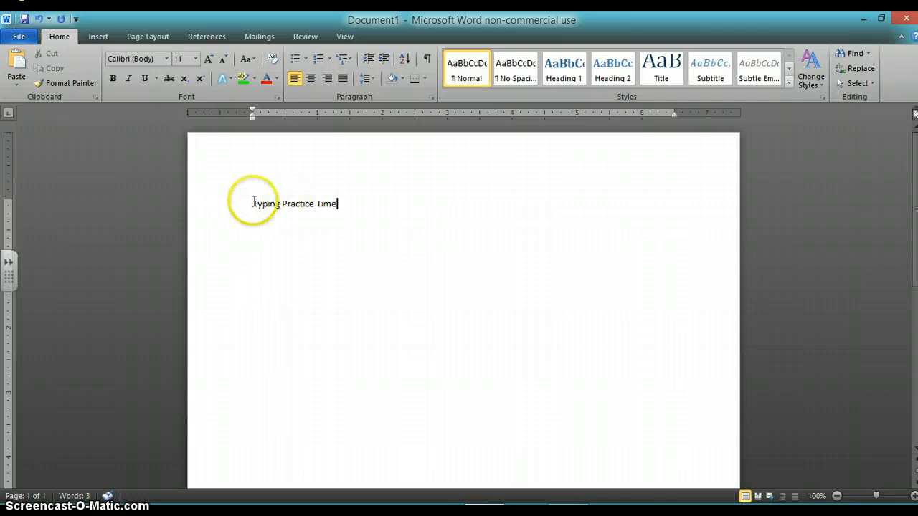
drag(252, 204, 334, 204)
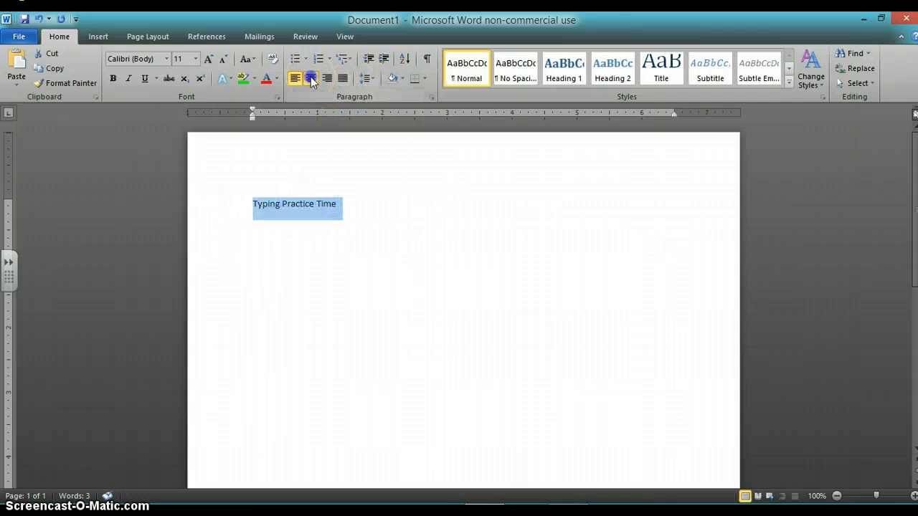
click(310, 78)
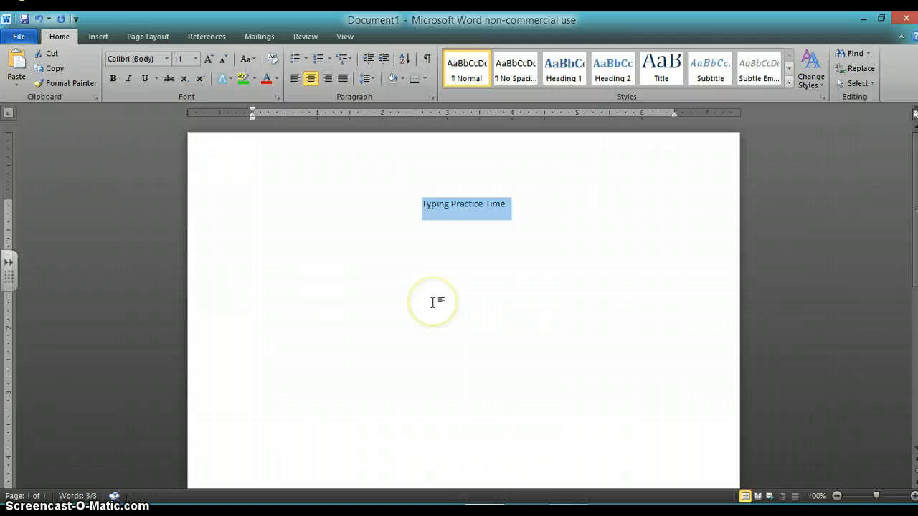
click(522, 209)
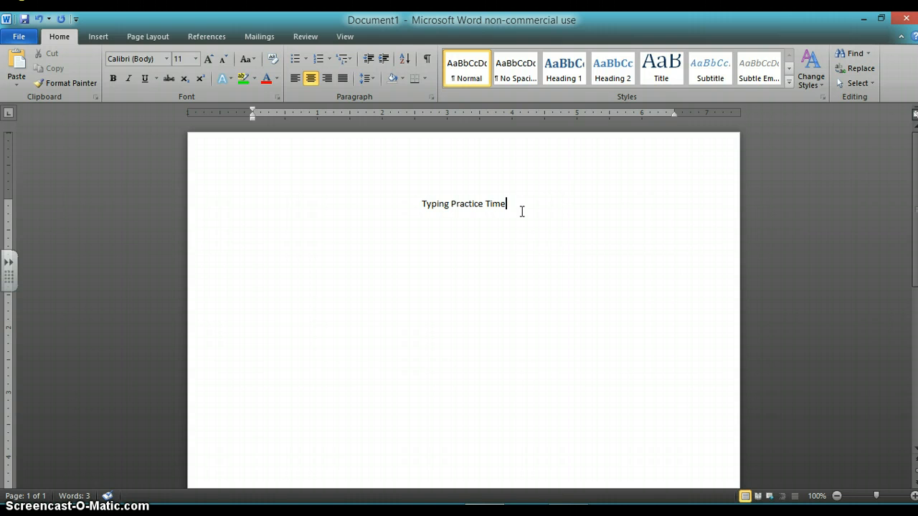
Step: Insert a table with 5 columns and 9 rows on a new line below the title
key(Return)
click(536, 213)
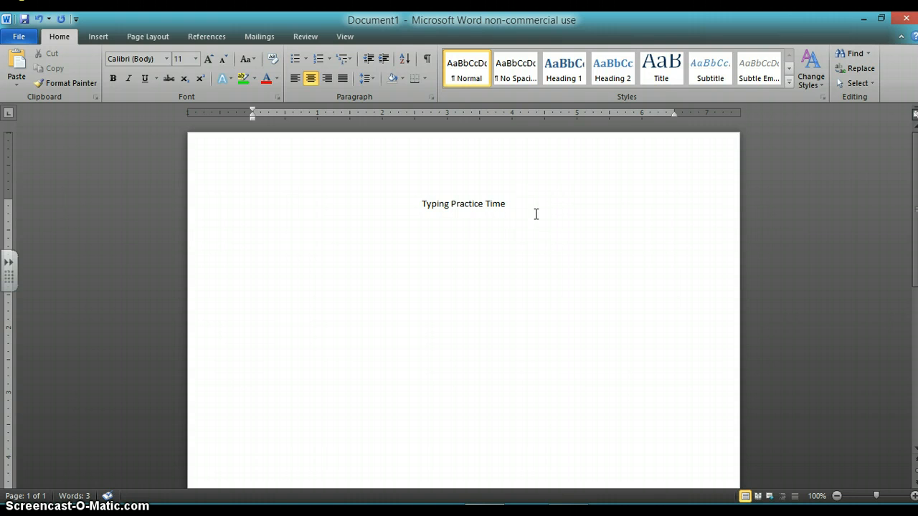
click(96, 40)
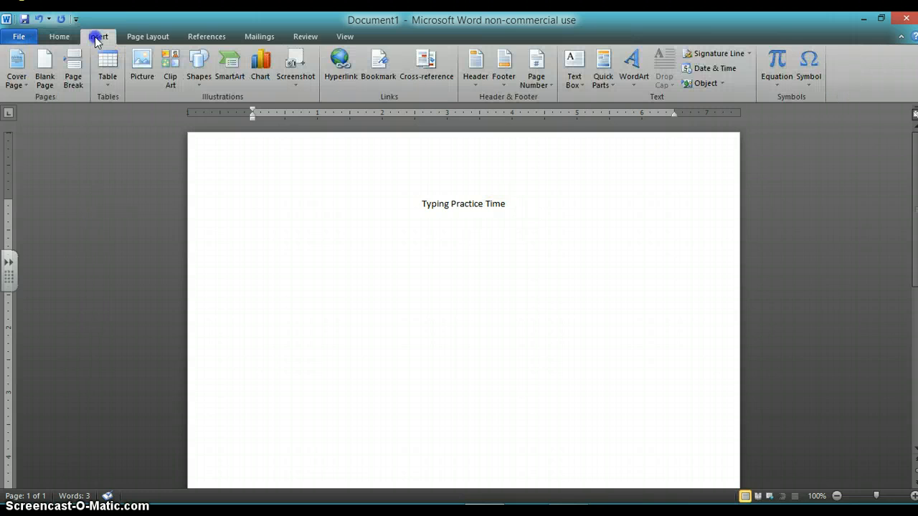
click(115, 80)
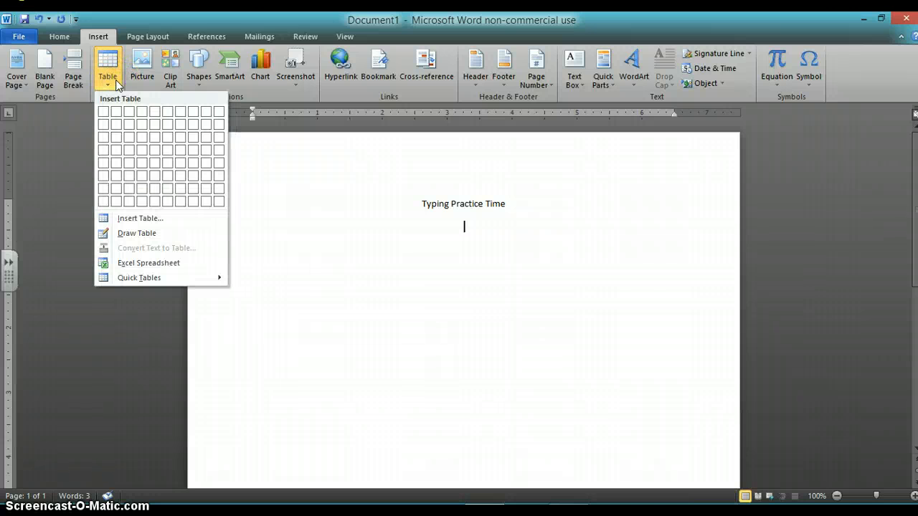
click(127, 219)
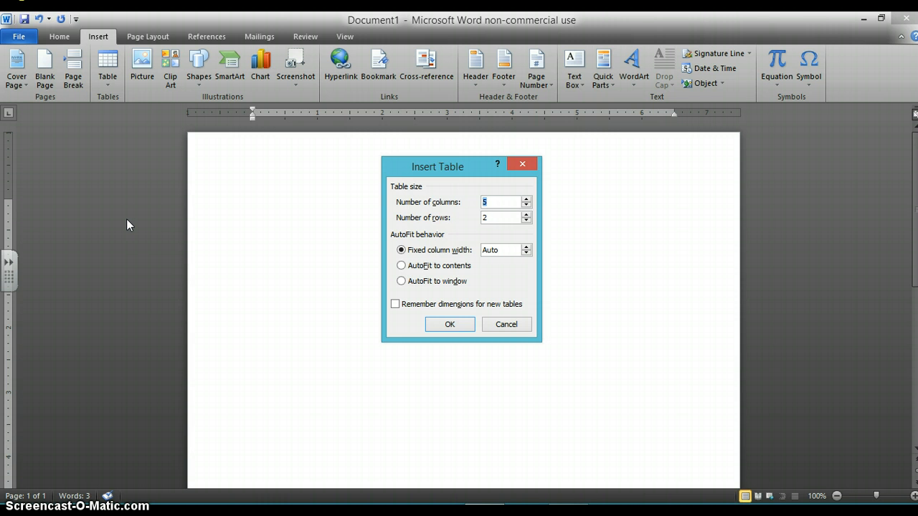
click(507, 206)
click(502, 218)
key(BackSpace)
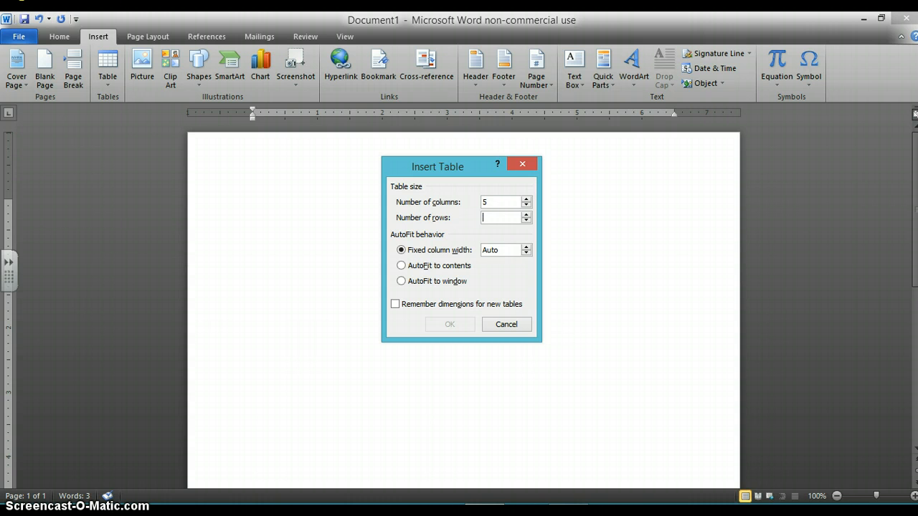
text(9)
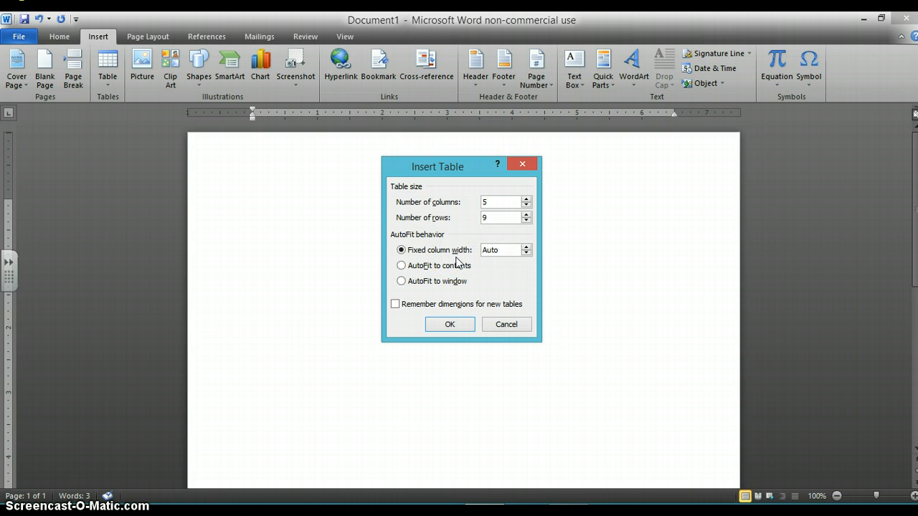
click(454, 324)
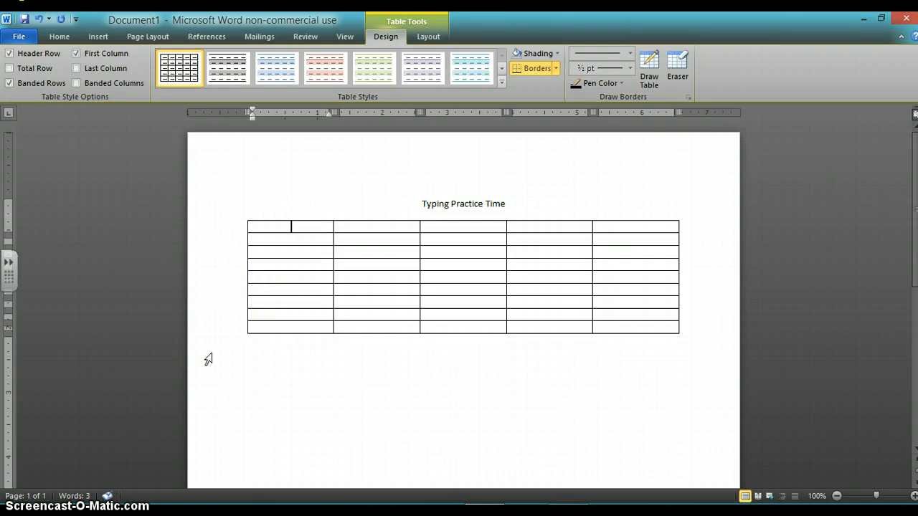
Step: Fill the first three header cells of the table with "Day", "Date" and "Beginning Time"
text(Day)
key(Tab)
text(Dat)
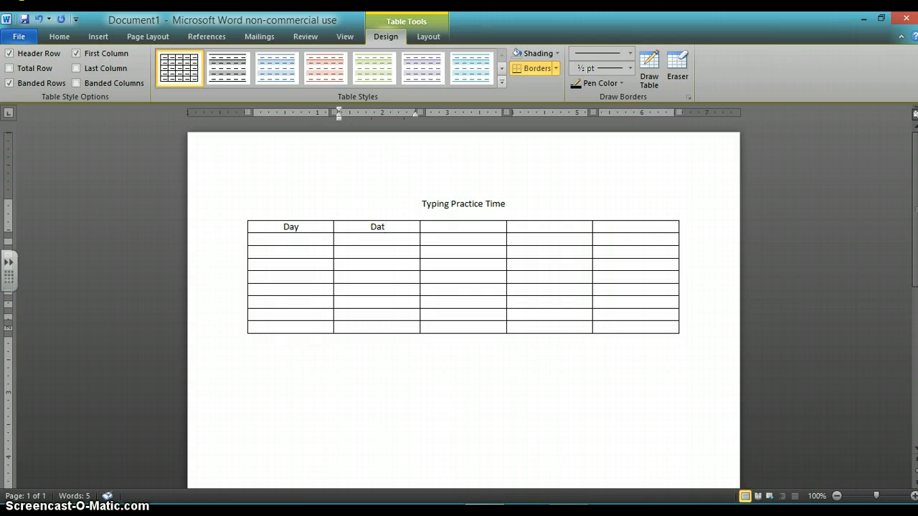
text(e)
click(489, 229)
text(Begi)
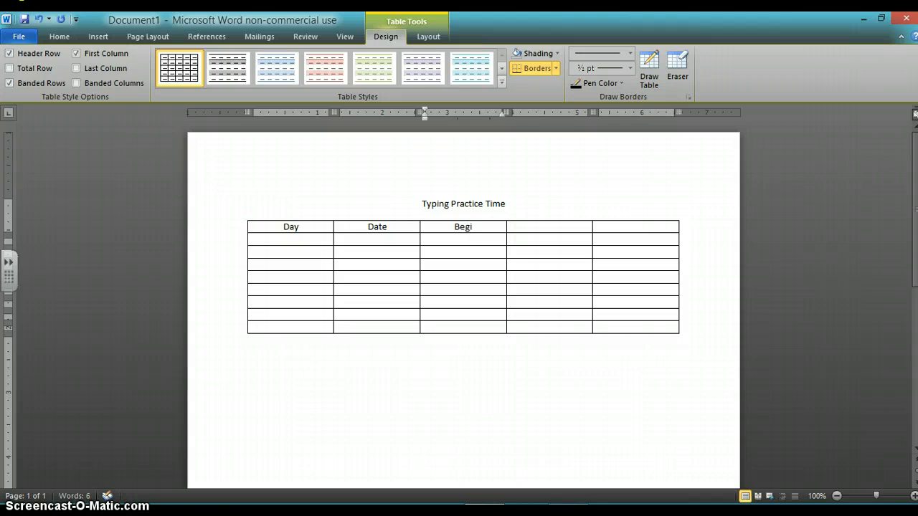
text(nning Time)
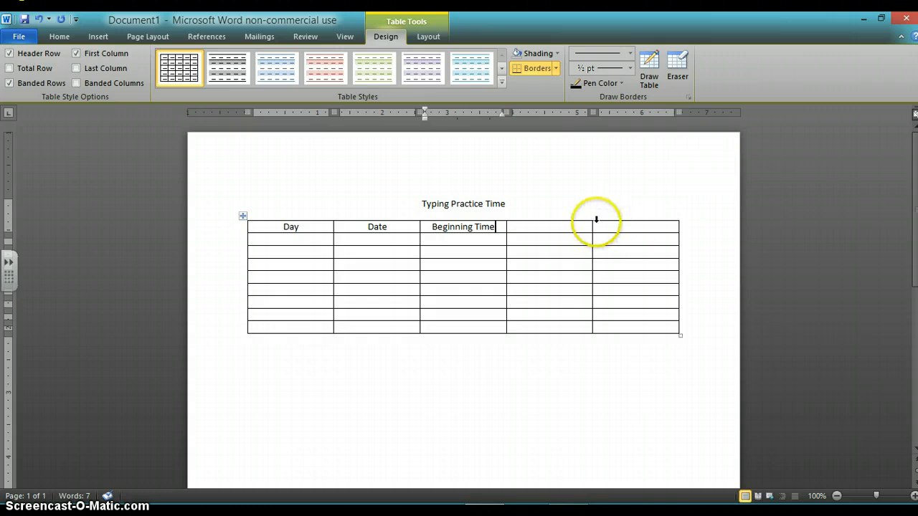
Step: Fill the last two header cells with "Ending Time" and "Number of Minutes Practiced"
click(571, 225)
text(En)
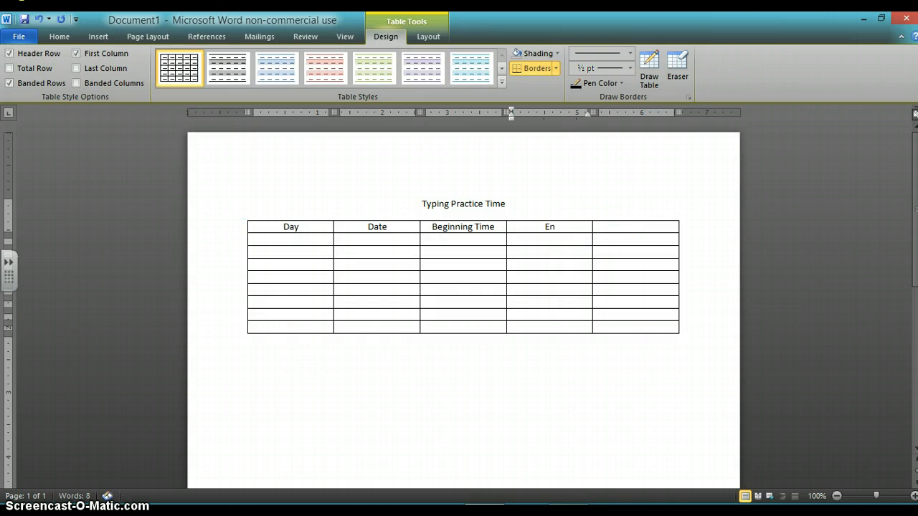
text(ding Time)
click(628, 228)
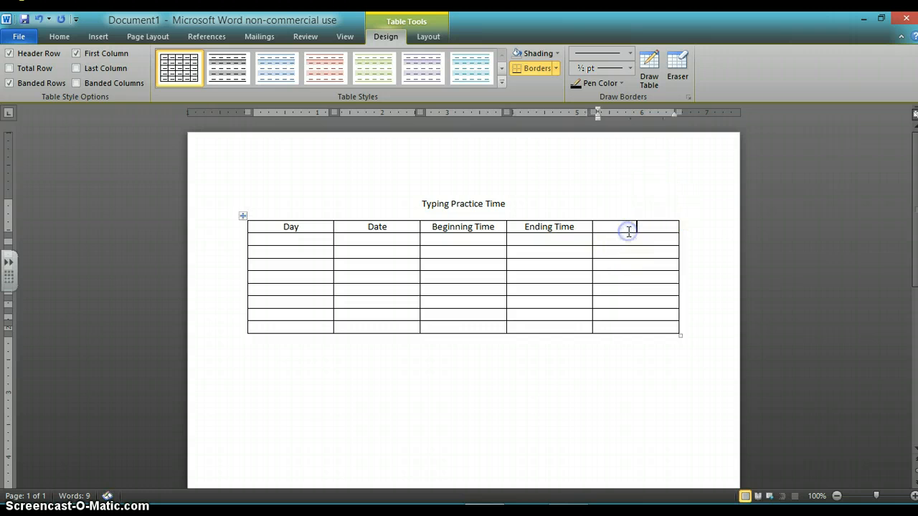
text(Numb)
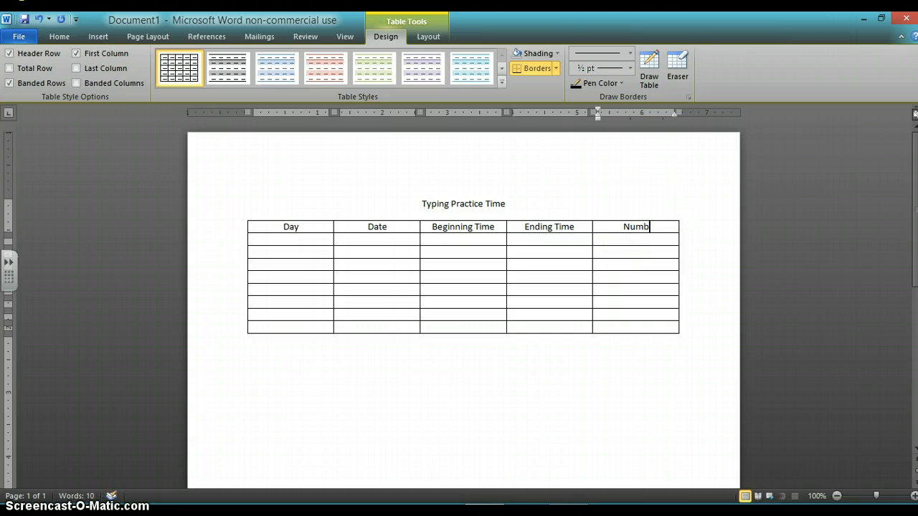
text(er of Minutes P)
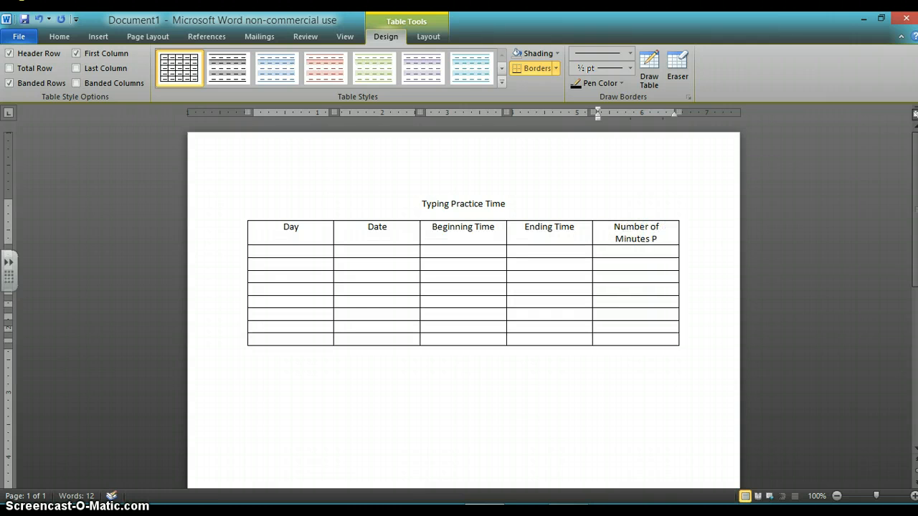
text(racticed)
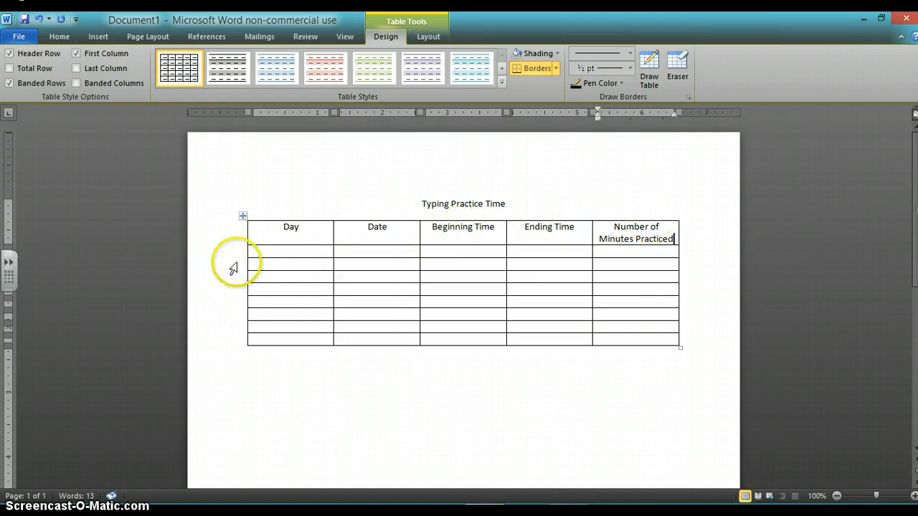
Step: Enter Sunday, Monday and Tuesday in the first three cells beneath the Day header
click(295, 251)
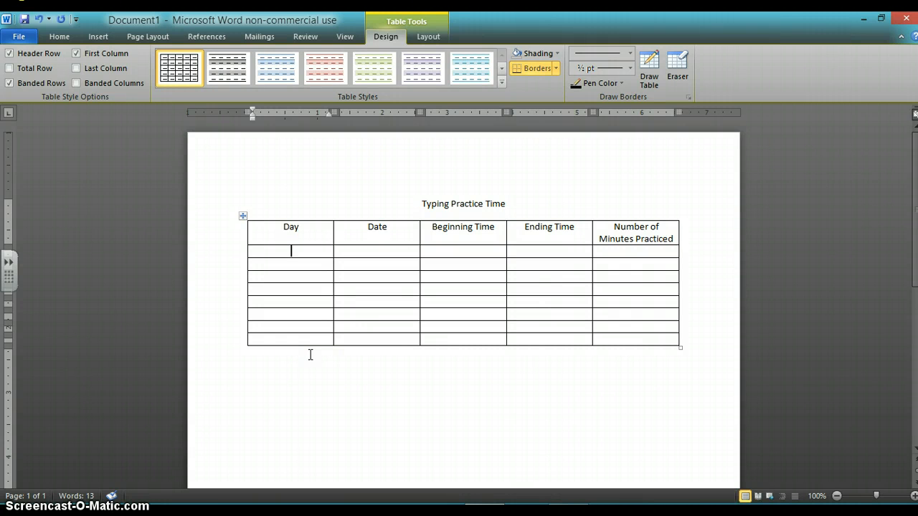
text(Sund)
key(Return)
key(Down)
text(Monday)
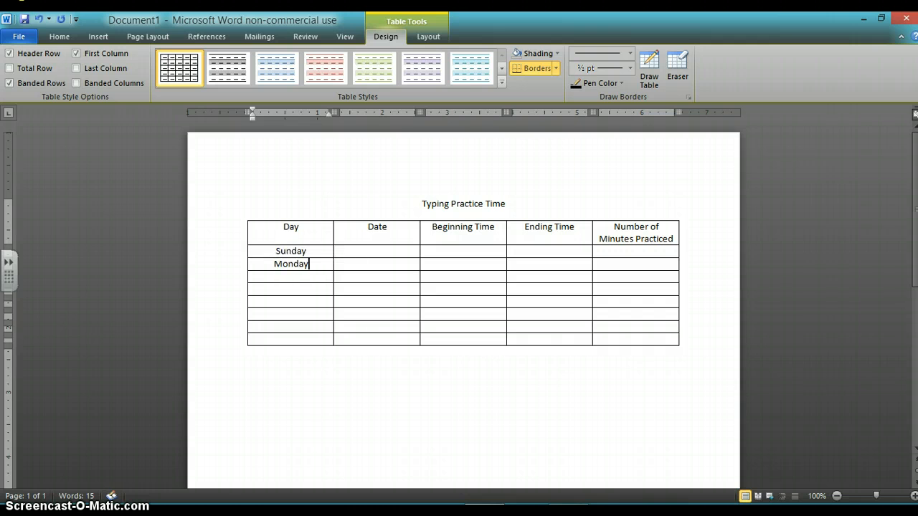
key(Down)
text(Tues)
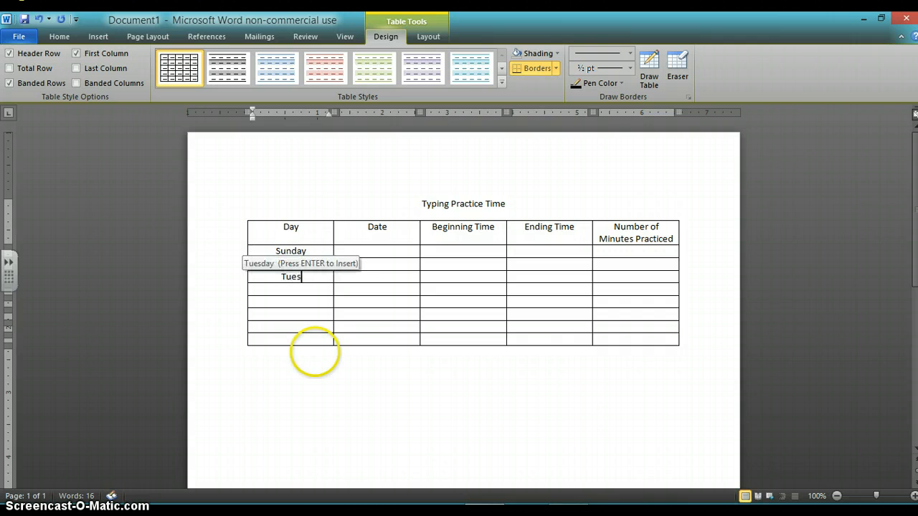
key(Return)
Step: Continue the Day column with Wednesday, Thursday and Friday in the next three rows
key(Down)
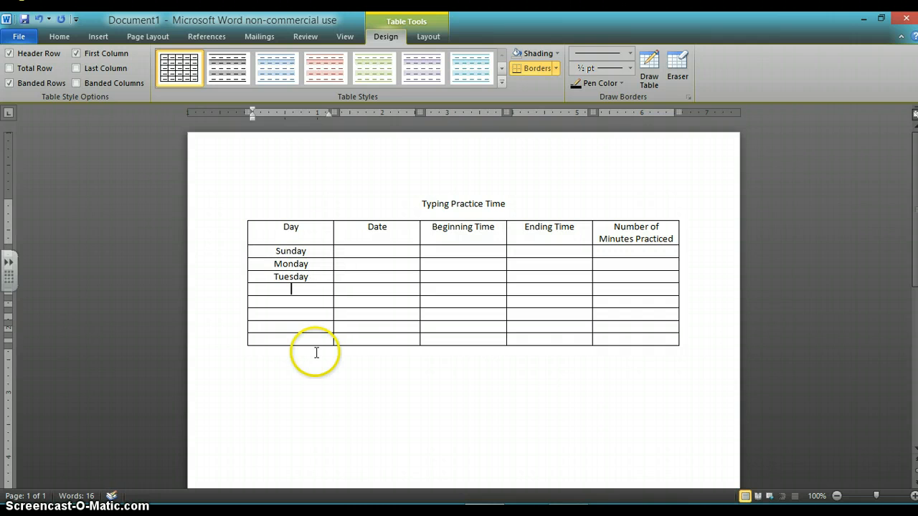
text(Wednes)
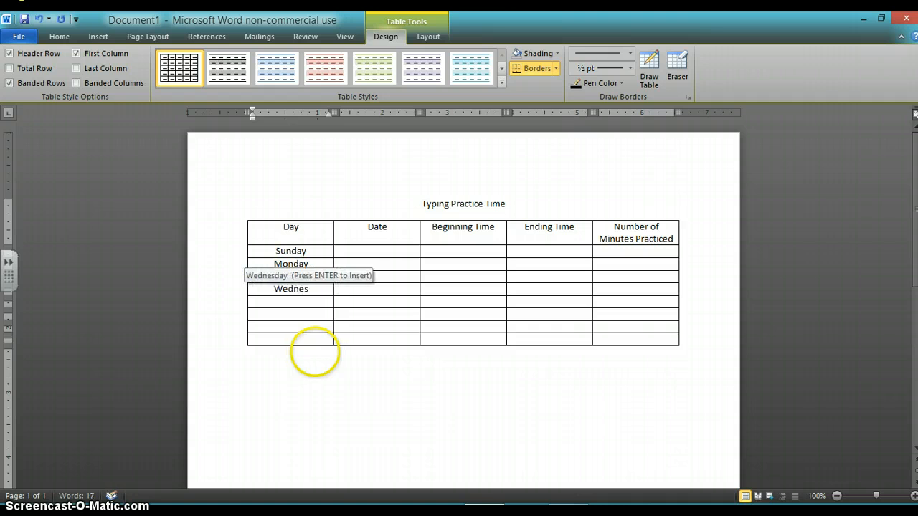
key(Return)
key(Down)
text(Thurs)
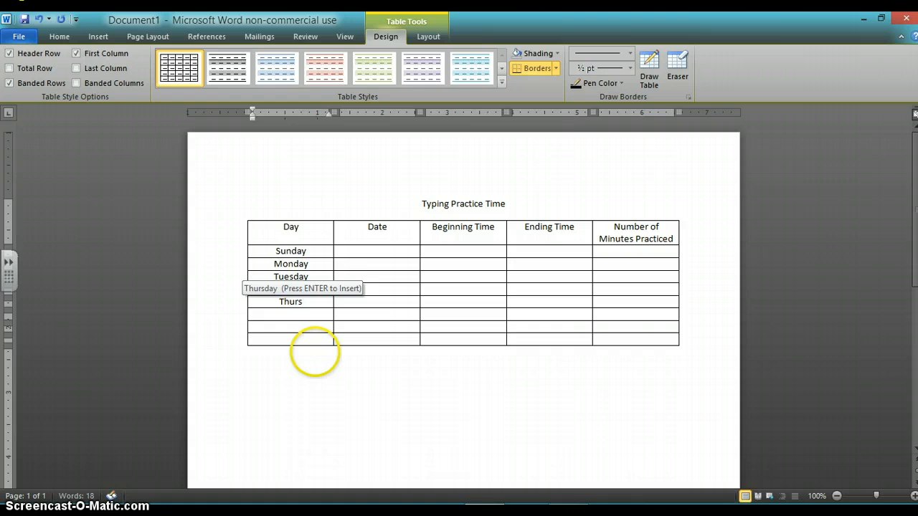
key(Return)
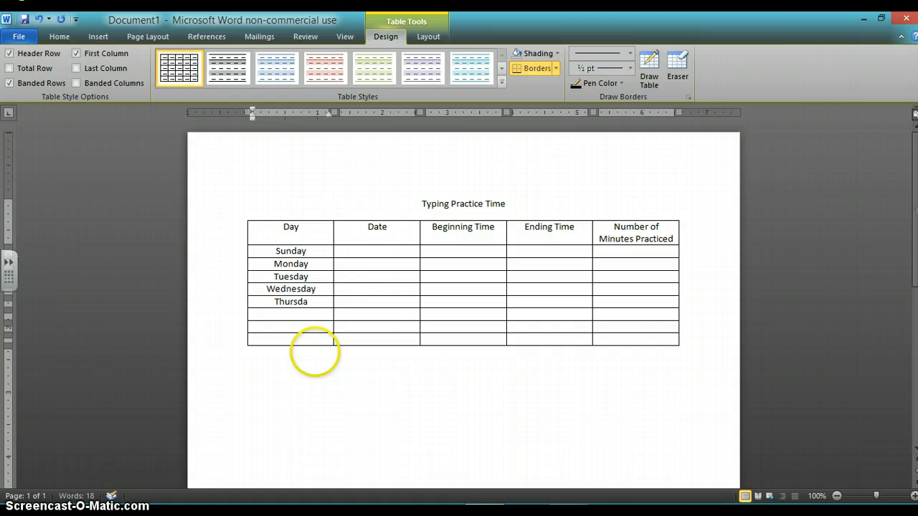
key(Down)
text(Friday)
Step: Complete the Day column with Saturday and a "Total" label in the last row
key(Down)
text(Satu)
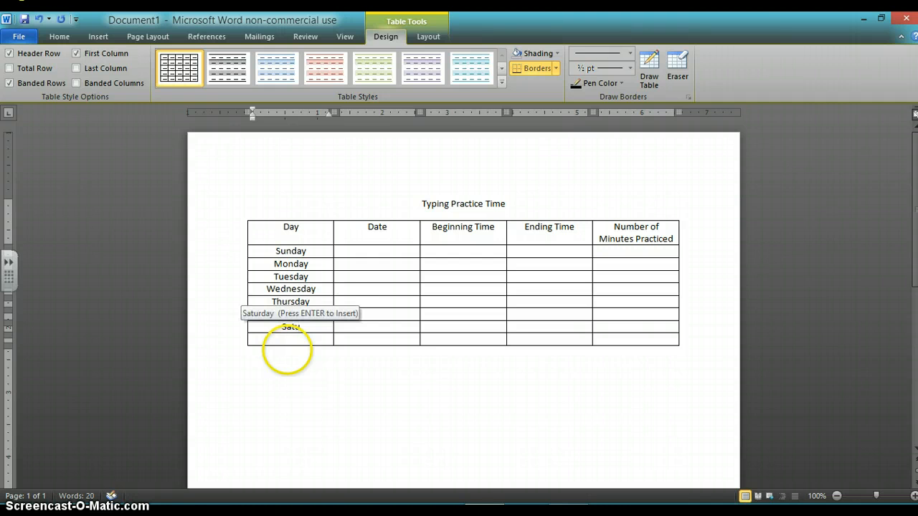
text(ray)
key(BackSpace)
text(da)
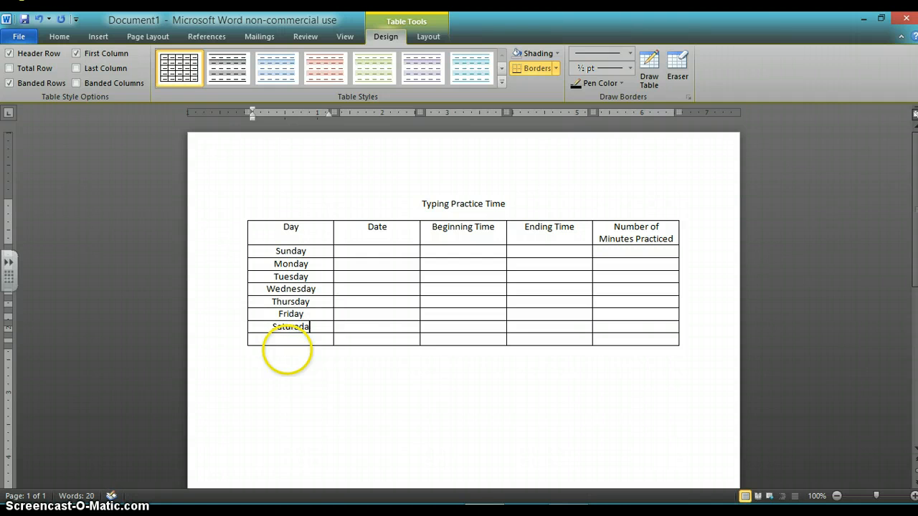
key(BackSpace)
key(BackSpace)
key(BackSpace)
text(day)
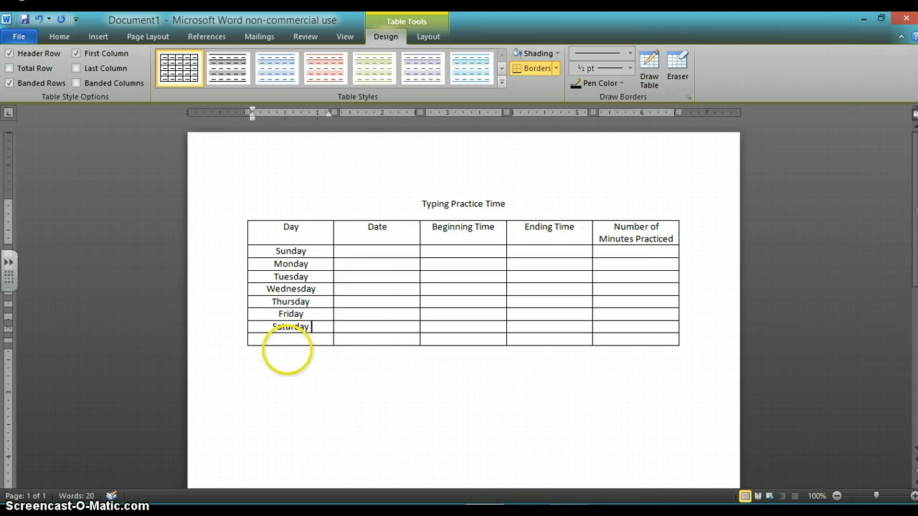
click(302, 342)
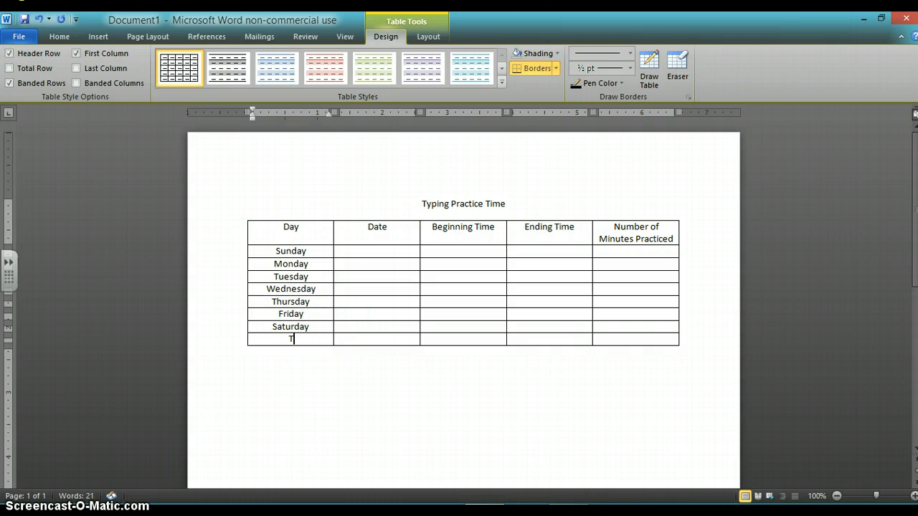
text(Total)
click(367, 252)
click(381, 249)
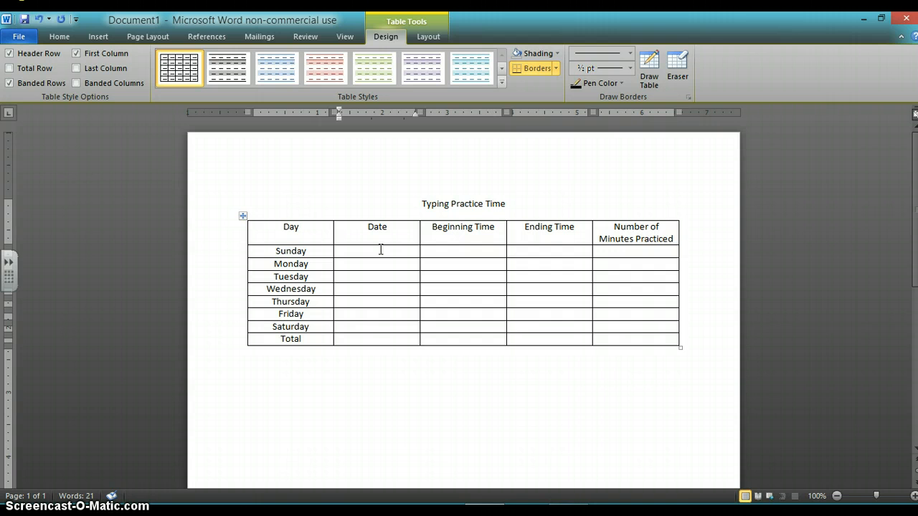
click(462, 395)
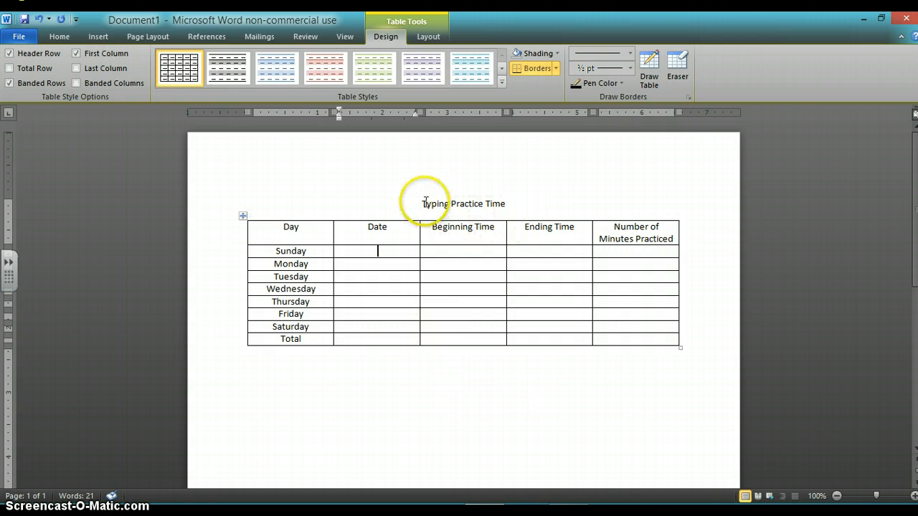
Step: Format the "Typing Practice Time" title above the table in 36-point bold
drag(419, 203, 506, 199)
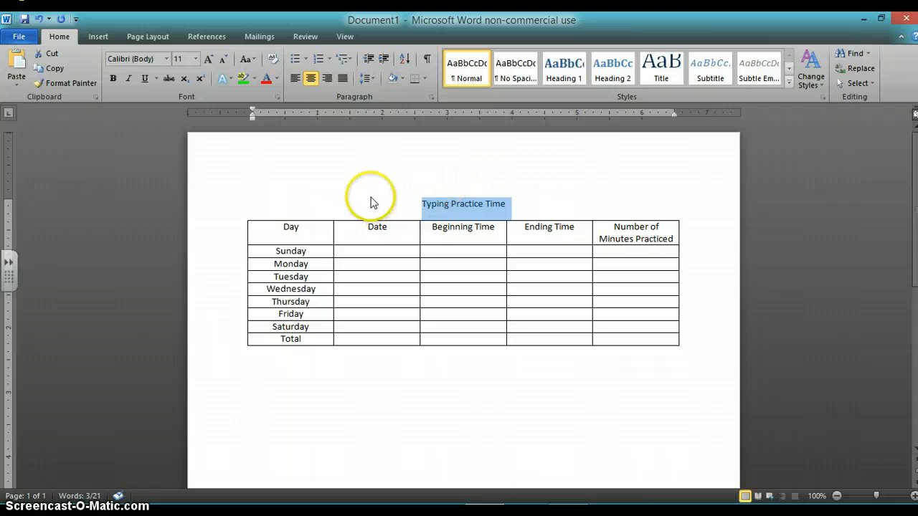
click(195, 59)
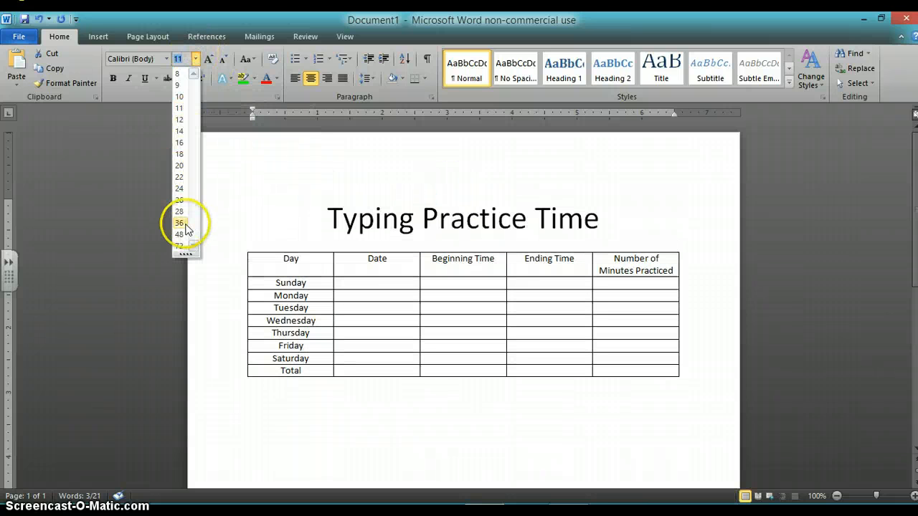
click(181, 223)
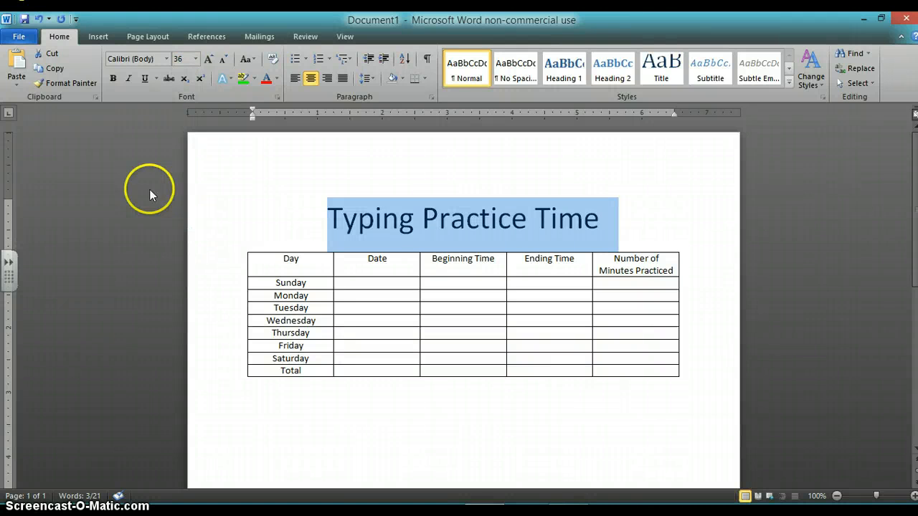
click(113, 78)
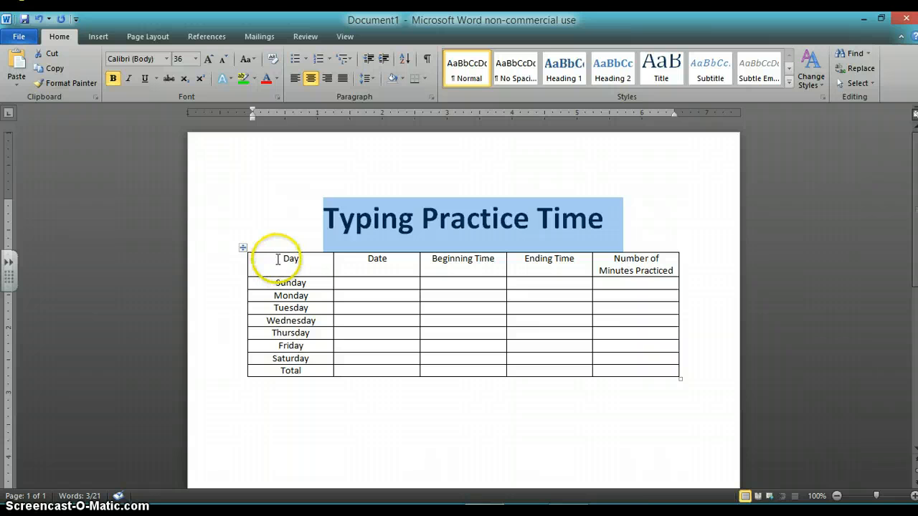
Step: Format all the header row text, from Day to Number of Minutes Practiced, in 14-point bold
drag(278, 259, 610, 272)
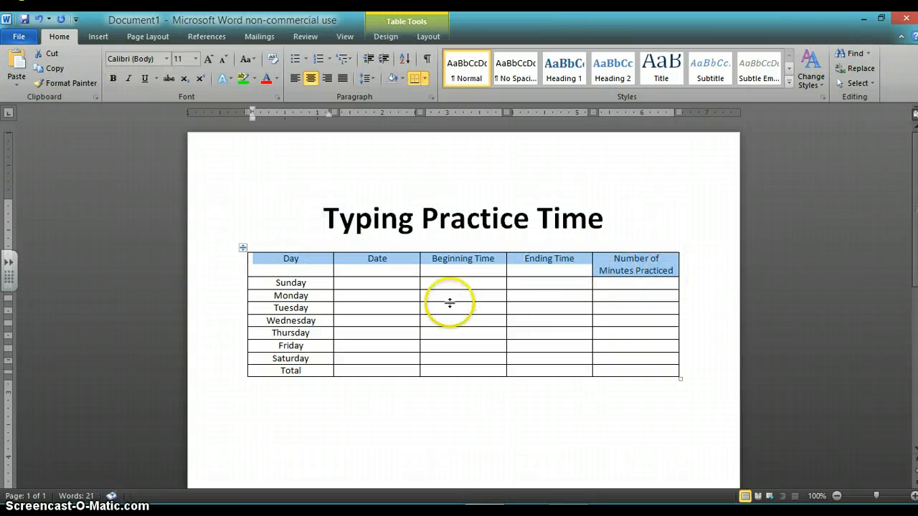
click(196, 59)
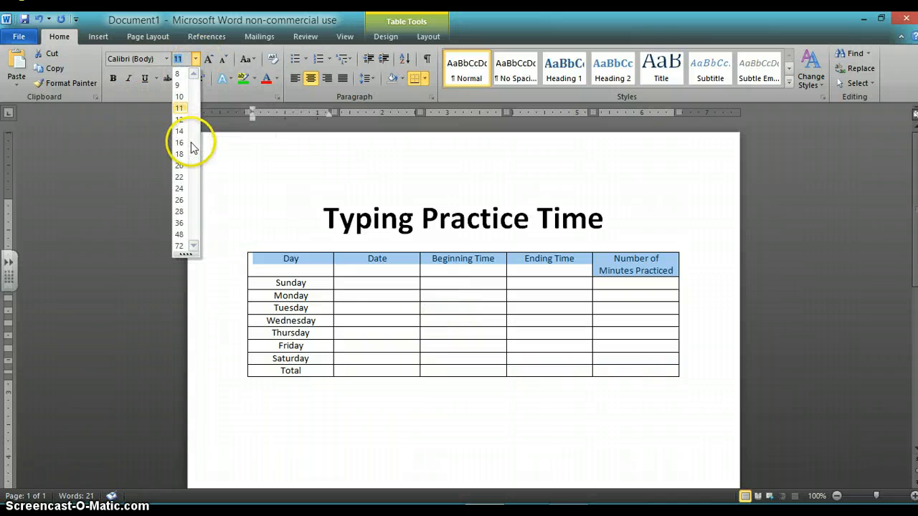
click(180, 132)
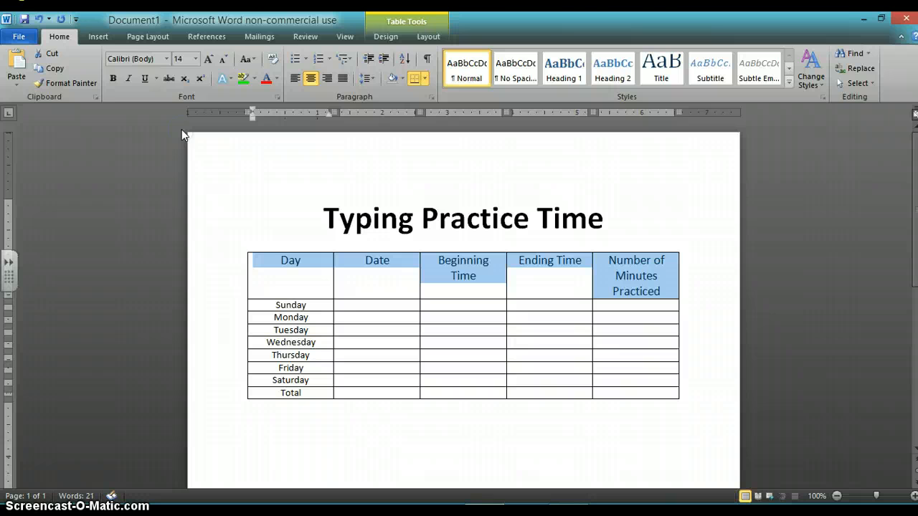
click(112, 80)
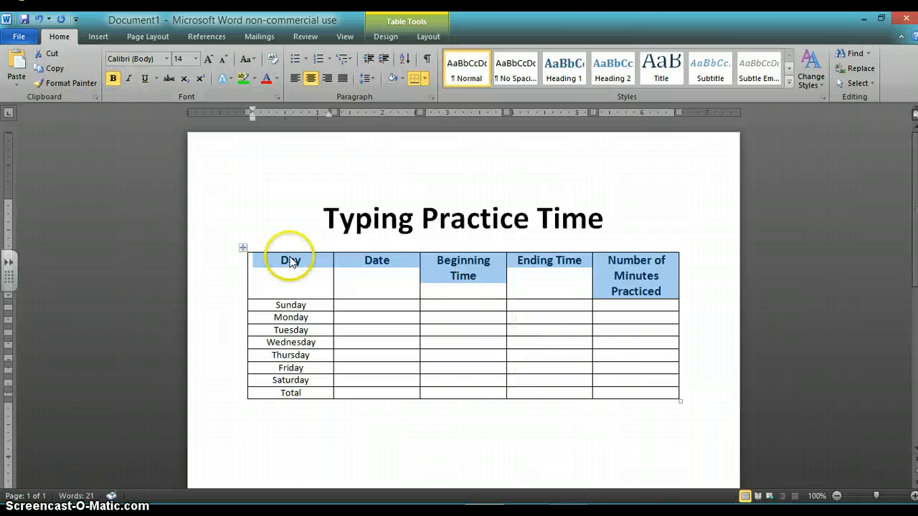